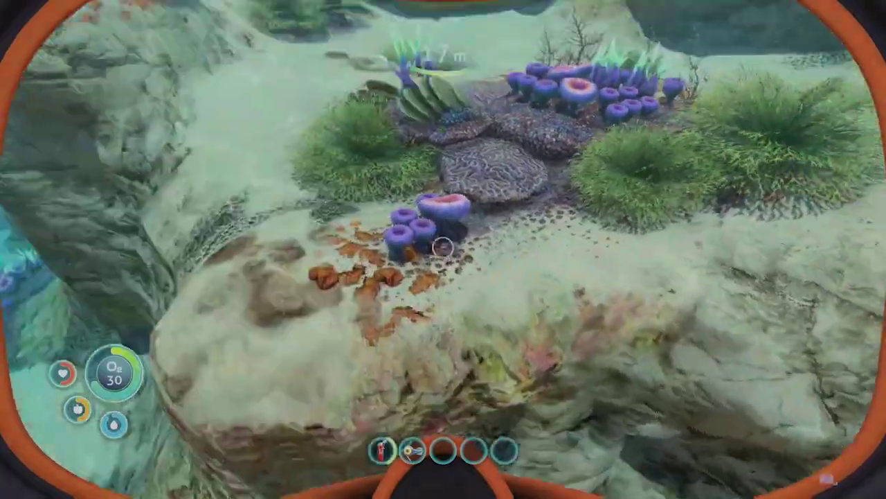
key("w")
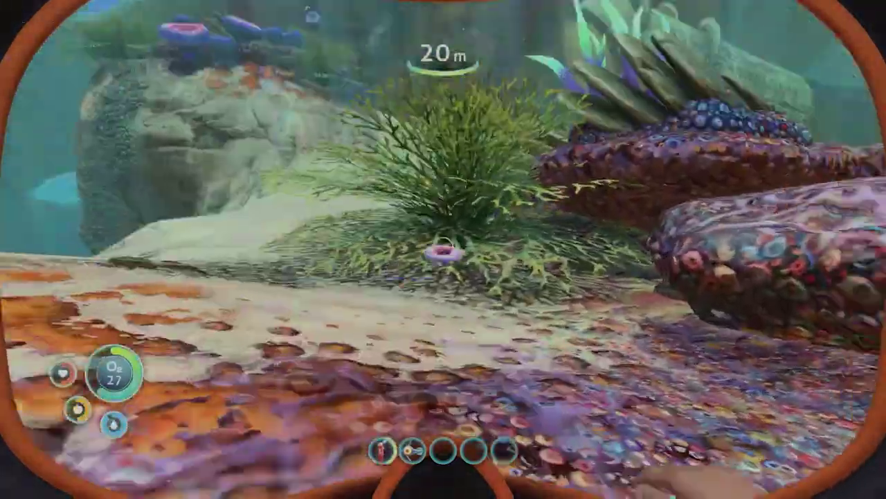
key("w")
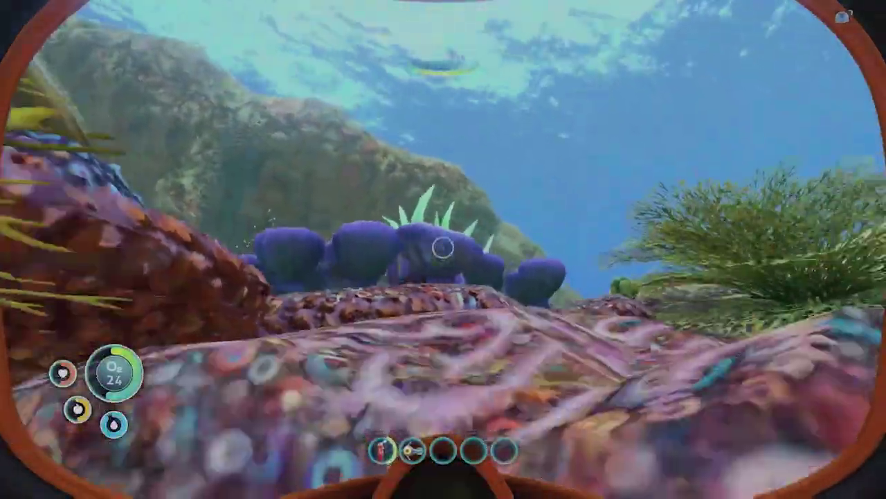
key("w")
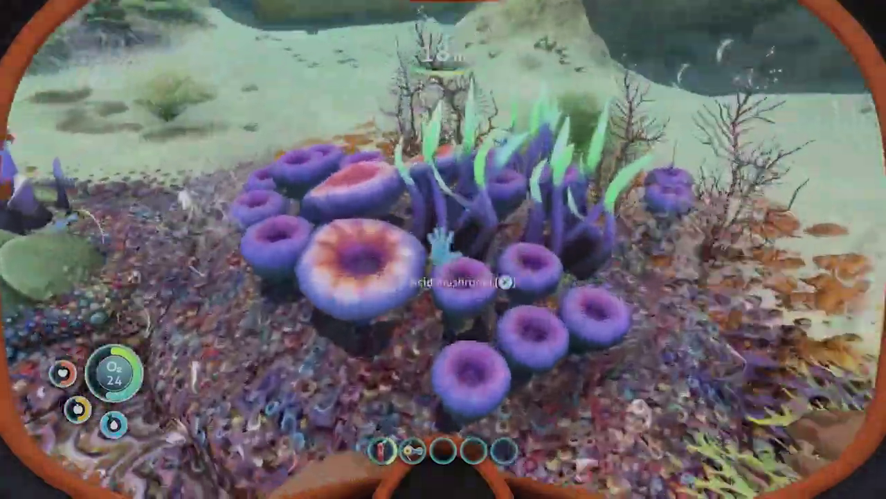
key("w")
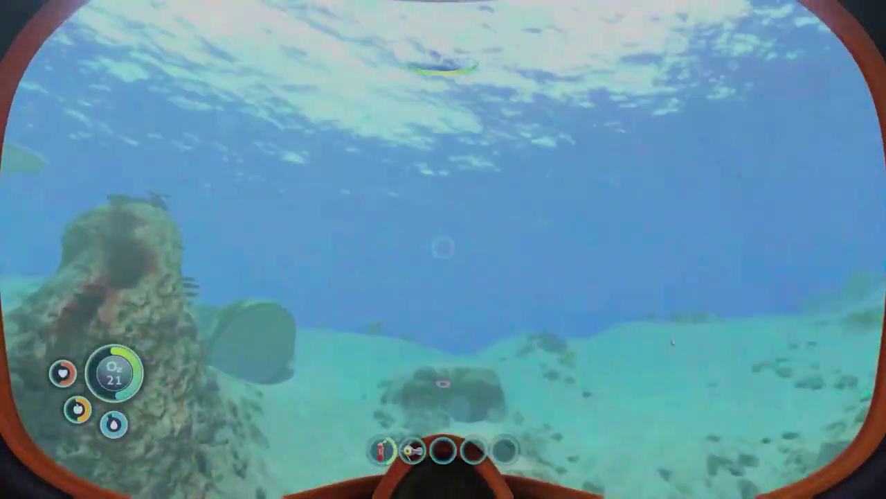
key("Tab")
key("Tab")
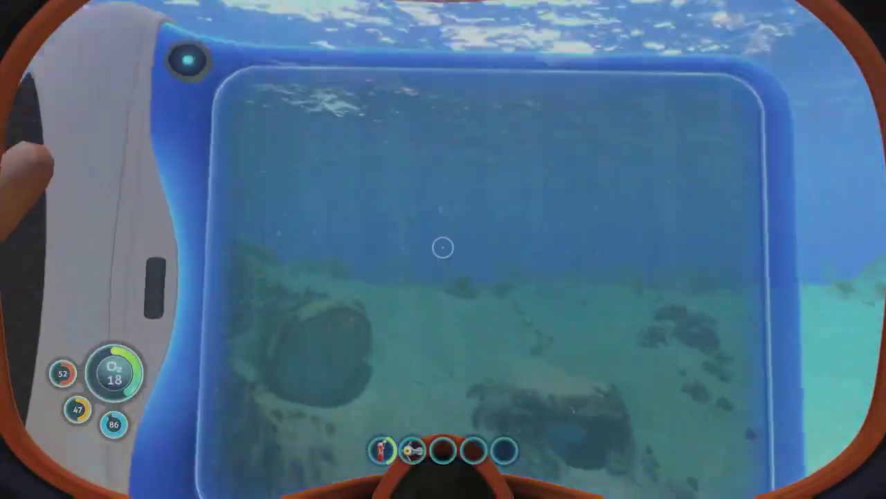
key("w")
key("w")
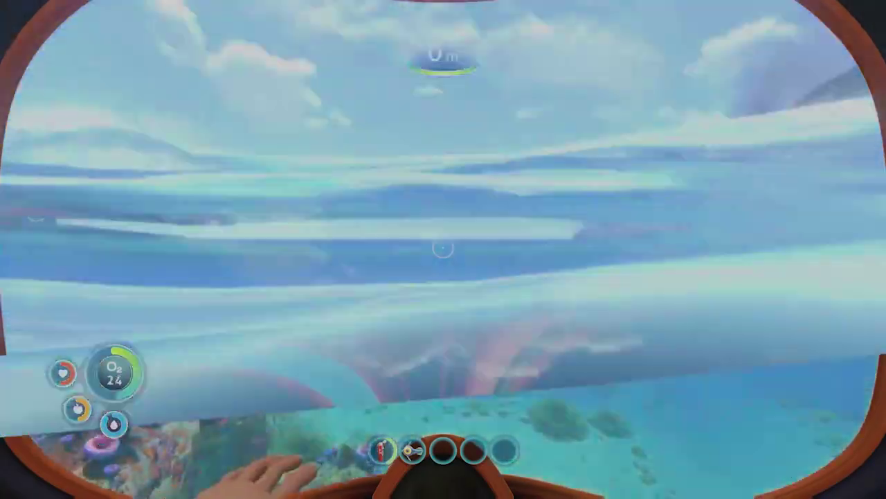
key("w")
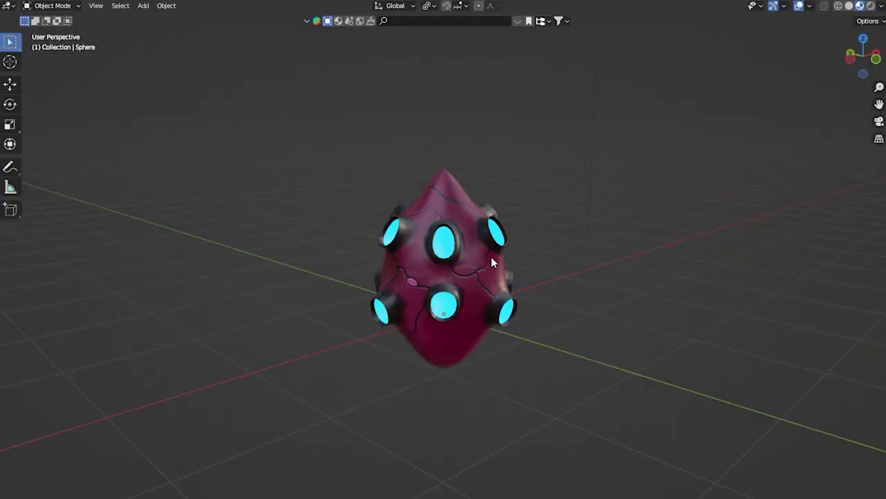
Examine the crimson pointed pod with cyan glowing ports, and the red vase-shaped plant with drooping pink blooms, from several angles
middle_click_drag(491, 256, 640, 258)
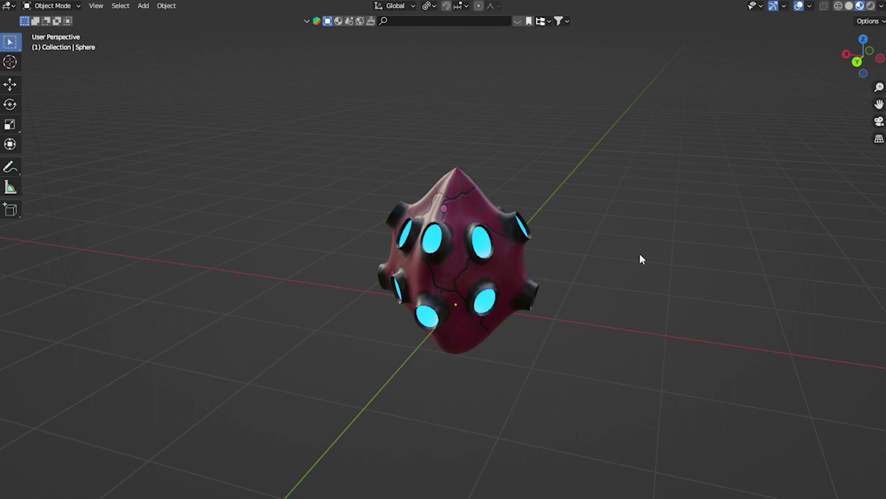
middle_click_drag(640, 256, 362, 278)
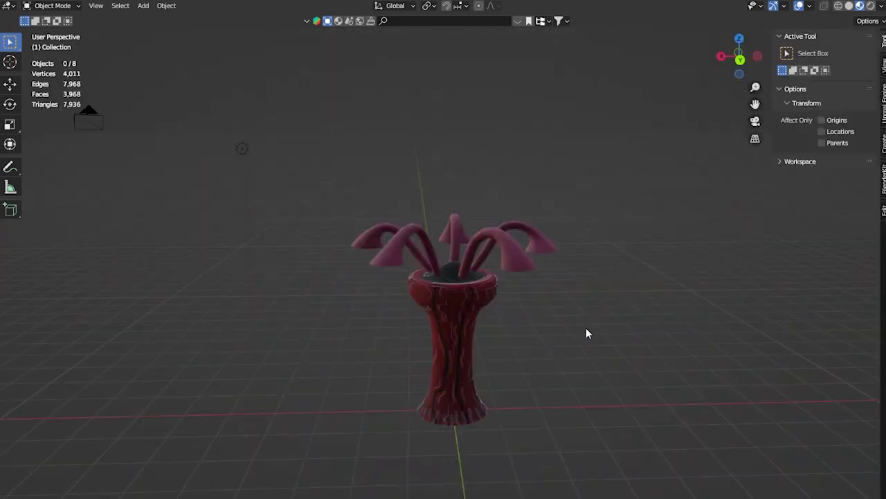
middle_click_drag(586, 333, 325, 166)
left_click(443, 179)
left_click(509, 190)
middle_click_drag(519, 252, 626, 408)
left_click(289, 293)
middle_click_drag(292, 260, 269, 236)
middle_click_drag(553, 340, 150, 298)
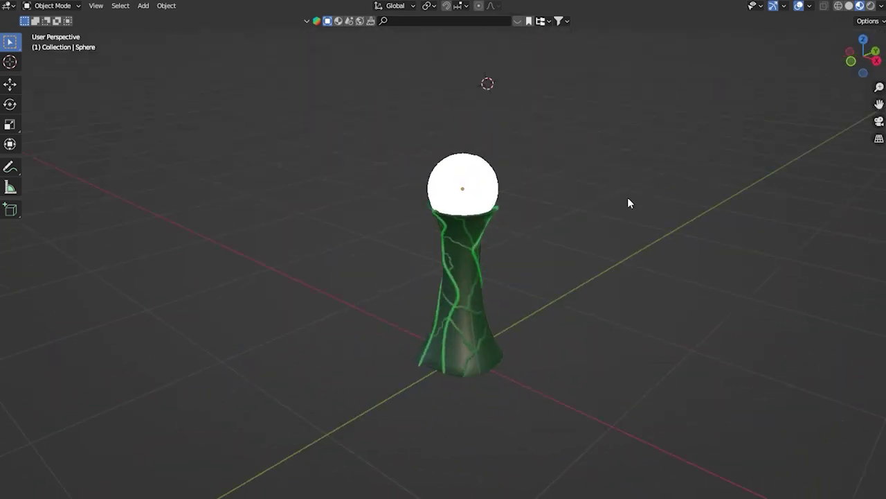
Inspect the green-veined stalk and the white sphere on its top from all around, both close up and farther away
middle_click_drag(628, 203, 726, 201)
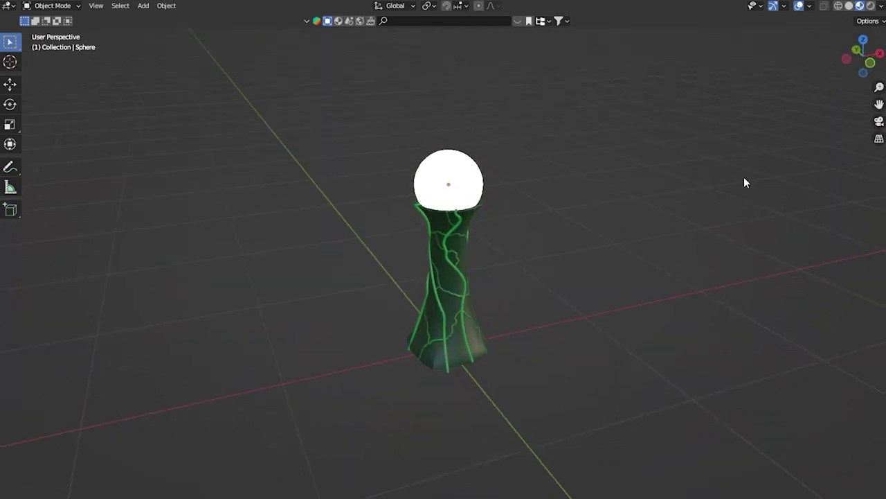
left_click(437, 202)
middle_click_drag(512, 189, 562, 208)
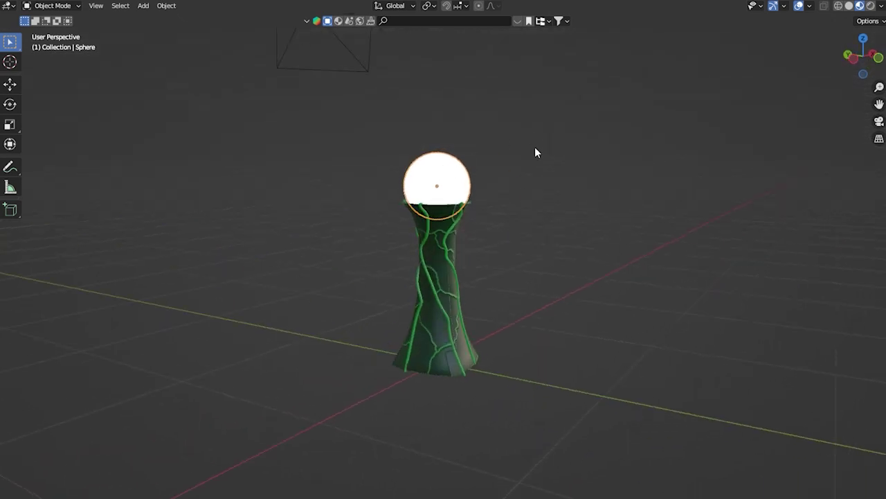
left_click(445, 174, "shift")
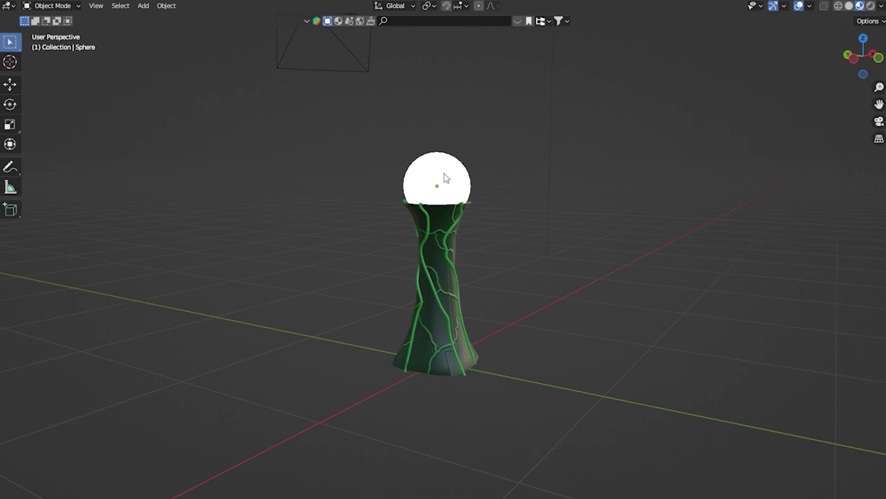
middle_click_drag(540, 153, 732, 231)
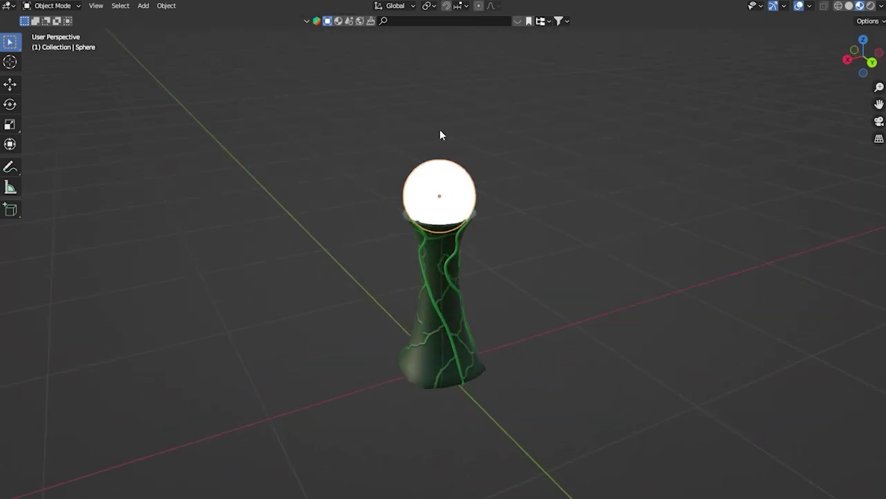
middle_click_drag(423, 153, 554, 151)
left_click(465, 184)
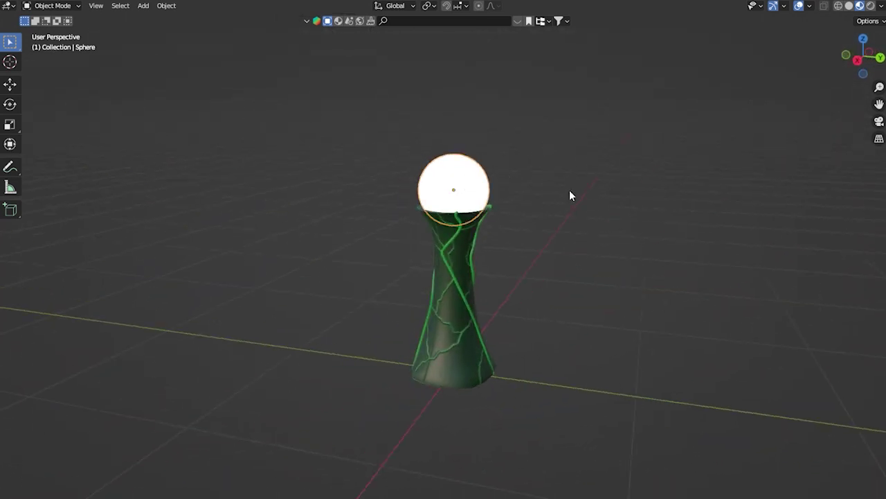
scroll(549, 262, "down", 1)
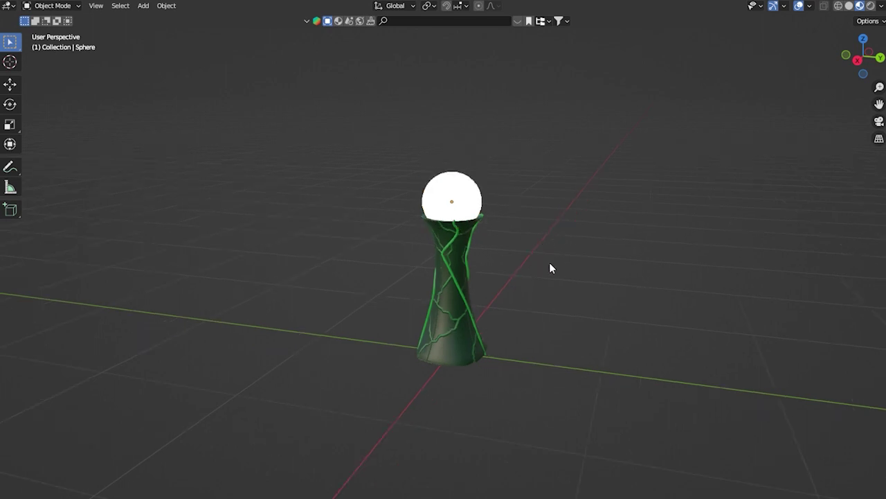
scroll(546, 264, "up", 2)
middle_click_drag(490, 206, 553, 299)
left_click(566, 279)
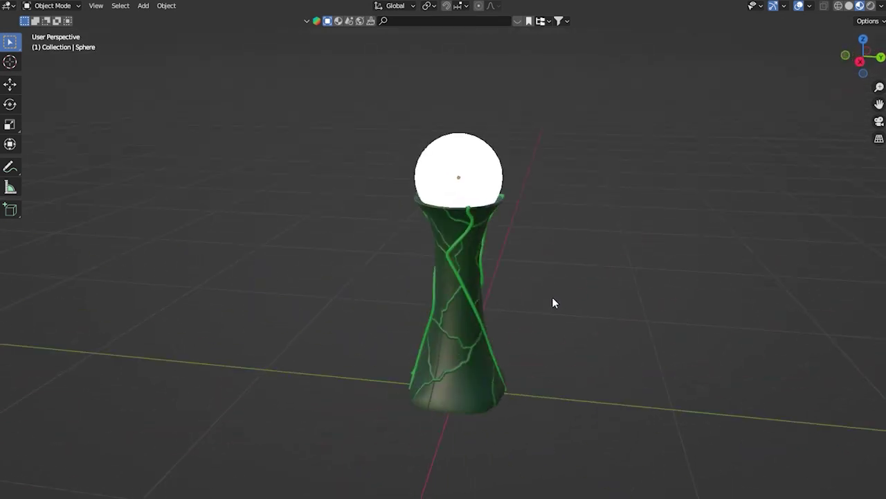
middle_click_drag(552, 275, 466, 235)
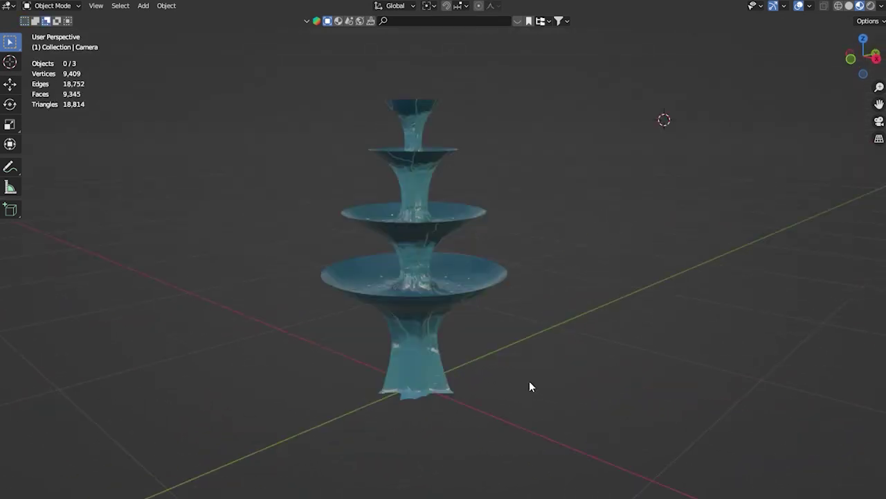
Examine the four-tiered blue plant from the side and above, including the droplets on its lower dishes up close
middle_click_drag(530, 385, 593, 259)
mouse_move(626, 208)
middle_mouse_down()
mouse_move(721, 181)
mouse_move(643, 199)
mouse_move(520, 332)
mouse_move(549, 350)
mouse_move(619, 208)
middle_mouse_up()
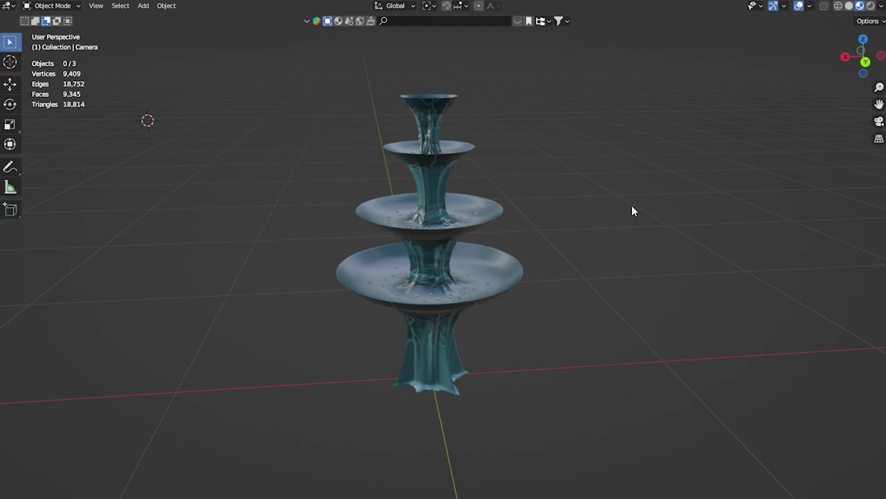
middle_click_drag(482, 196, 518, 267)
middle_click_drag(438, 206, 469, 271)
scroll(451, 259, "up", 8)
middle_click_drag(369, 229, 310, 238)
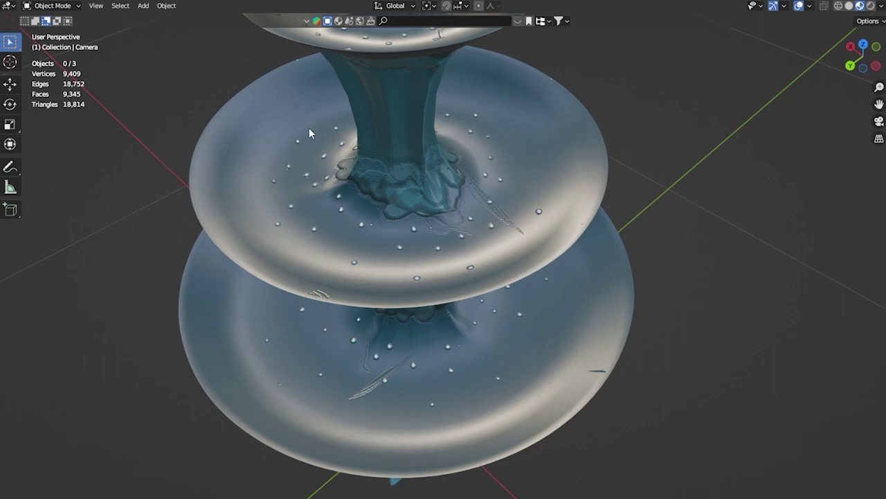
middle_click_drag(332, 229, 463, 113)
scroll(535, 109, "down", 2)
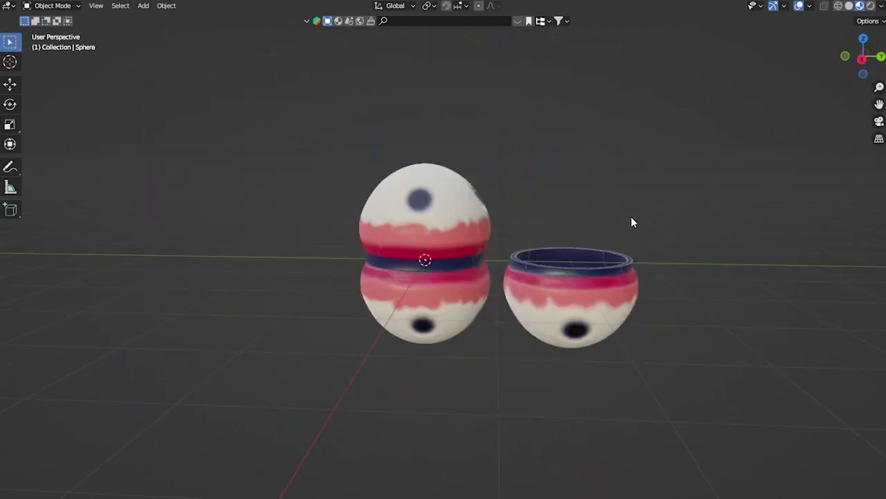
Inspect the closed pink-and-white spotted pod and the separate open half beside it from several angles and up close
middle_click_drag(631, 221, 603, 204)
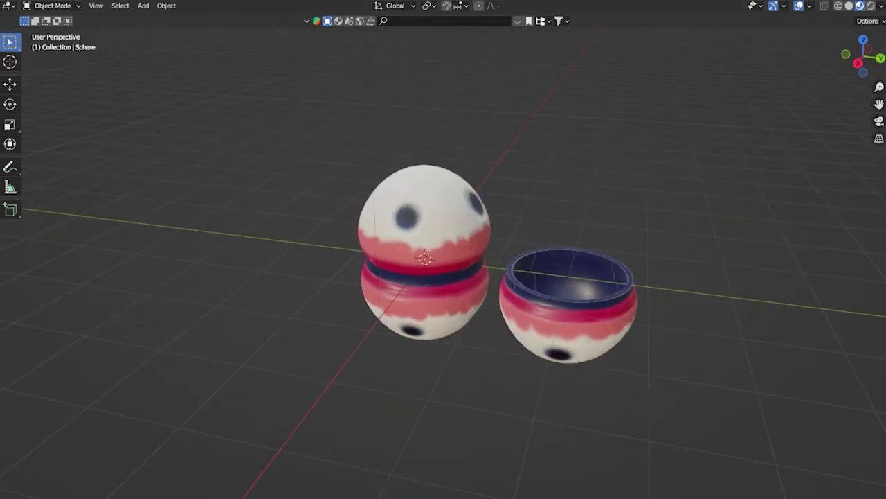
middle_click_drag(644, 211, 664, 205)
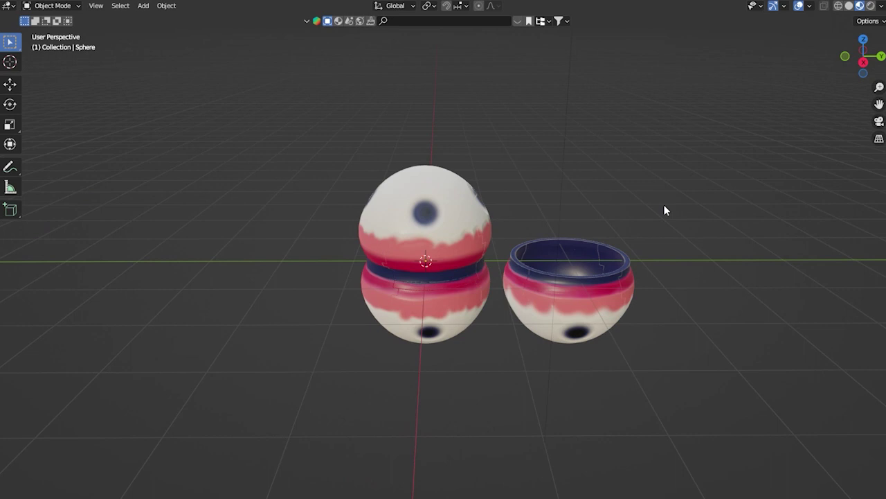
middle_click_drag(551, 162, 509, 194)
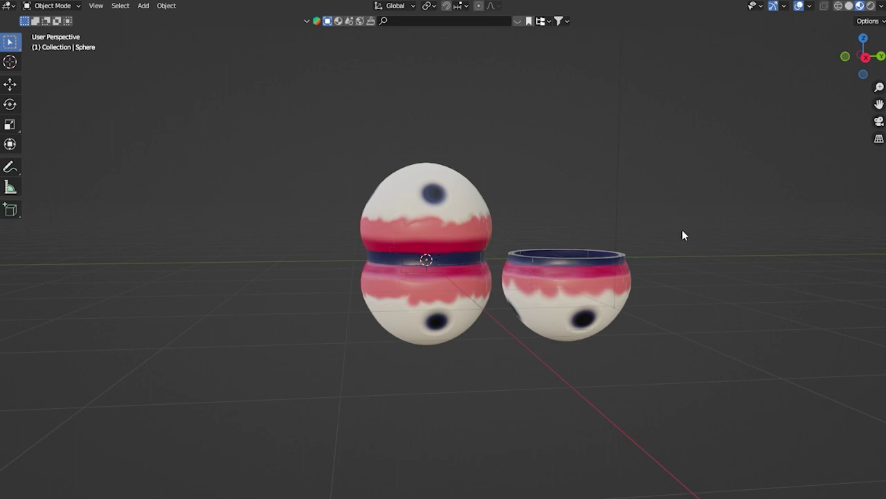
middle_click_drag(681, 218, 600, 236)
left_click(585, 255)
middle_click_drag(639, 305, 499, 284)
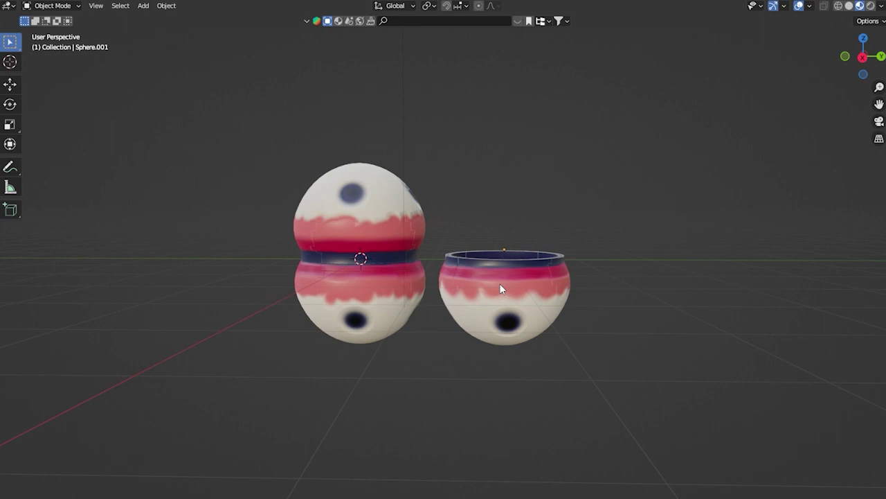
middle_click_drag(625, 141, 320, 272)
scroll(305, 277, "up", 3)
scroll(424, 198, "up", 3)
scroll(415, 180, "up", 3)
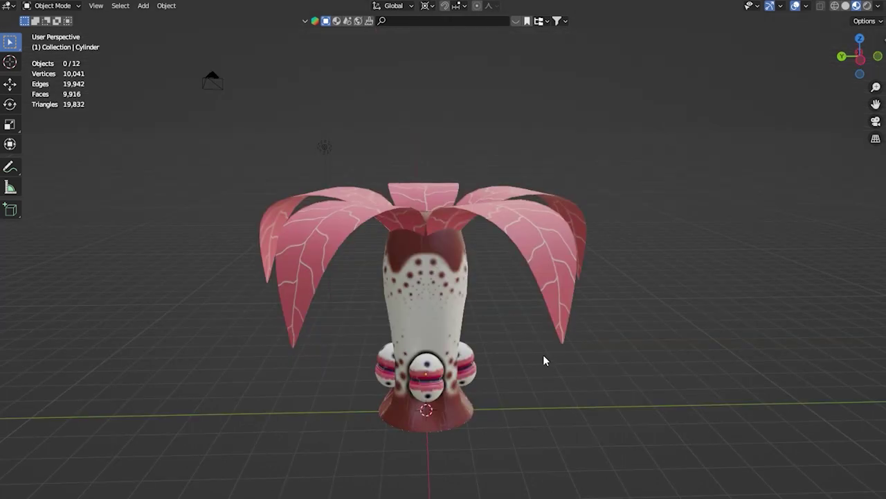
Examine the spotted tree with pink veined leaves from all around, including its base pods and the leaves from above
middle_click_drag(543, 355, 208, 253)
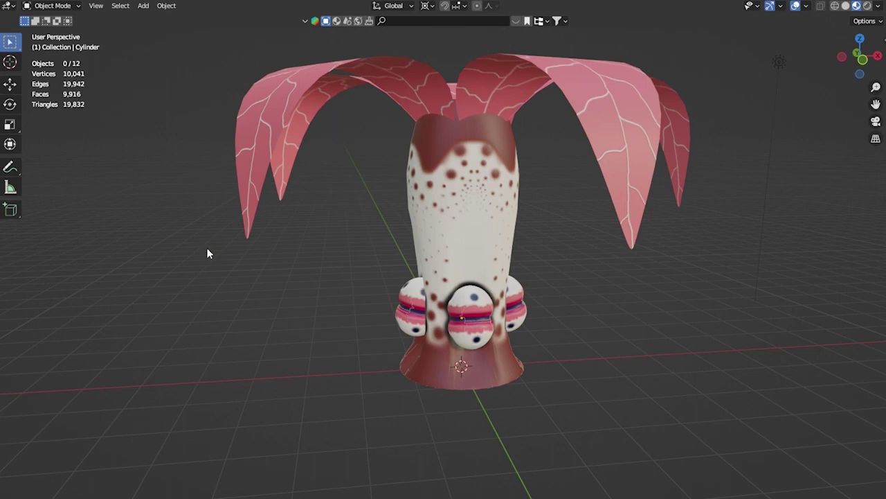
middle_click_drag(425, 310, 547, 249)
middle_click_drag(641, 308, 600, 345)
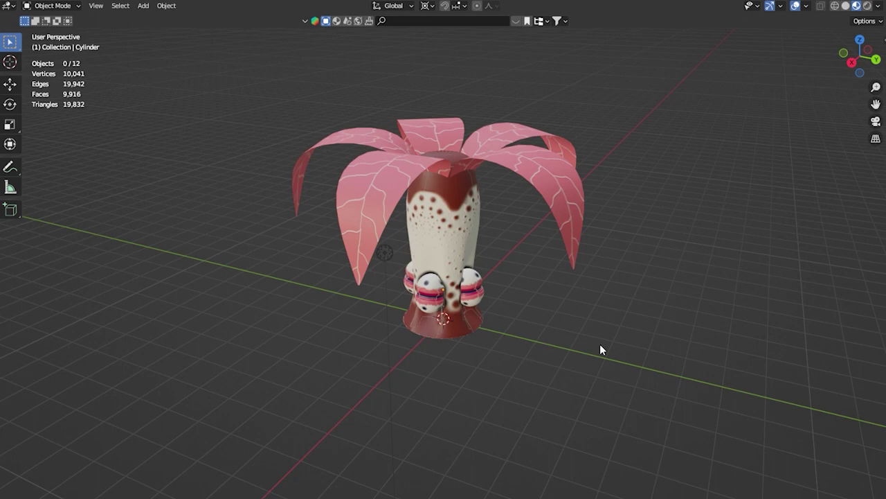
middle_click_drag(601, 348, 376, 329)
scroll(488, 317, "up", 3)
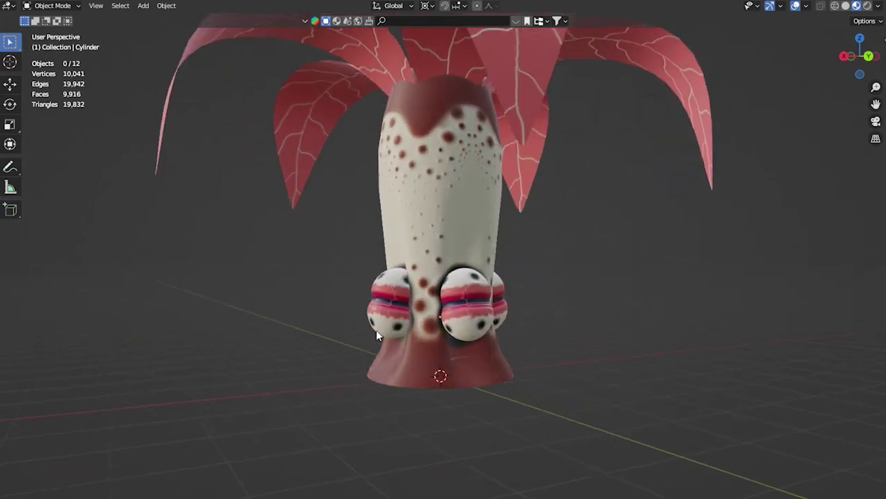
left_click(470, 307)
middle_click_drag(513, 348, 418, 334)
middle_click_drag(609, 256, 540, 200)
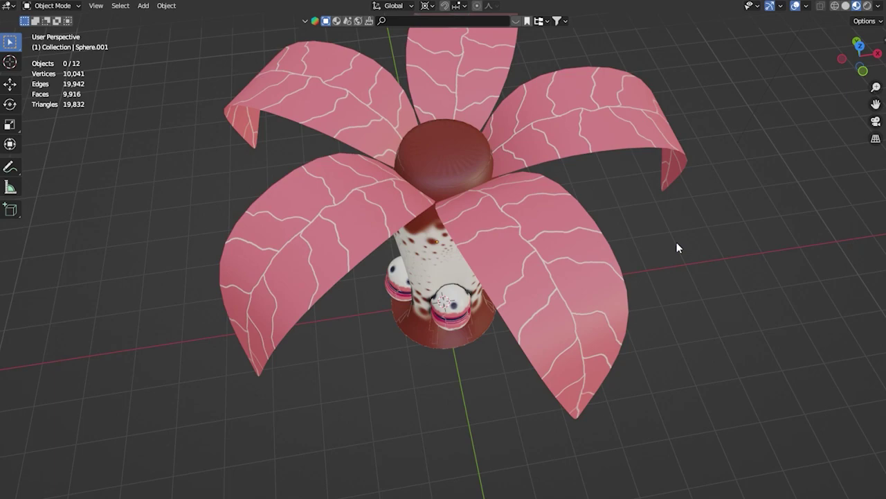
middle_click_drag(645, 249, 567, 208)
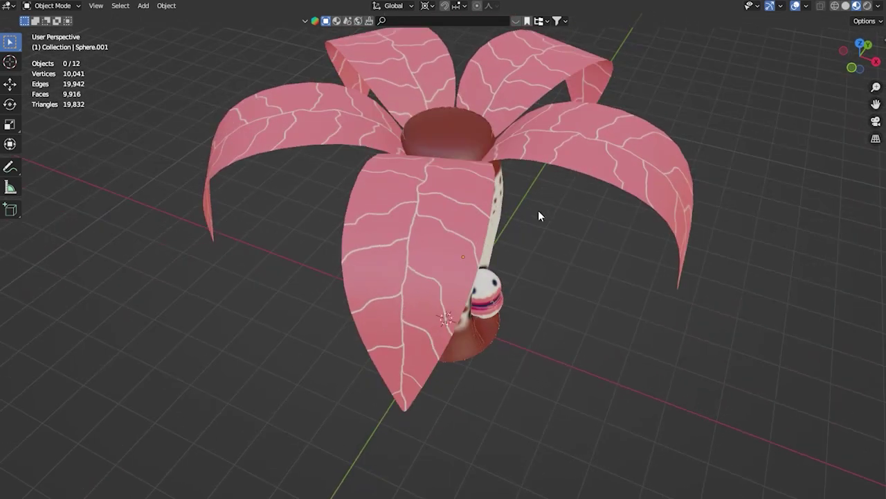
middle_click_drag(383, 249, 510, 331)
scroll(436, 309, "down", 2)
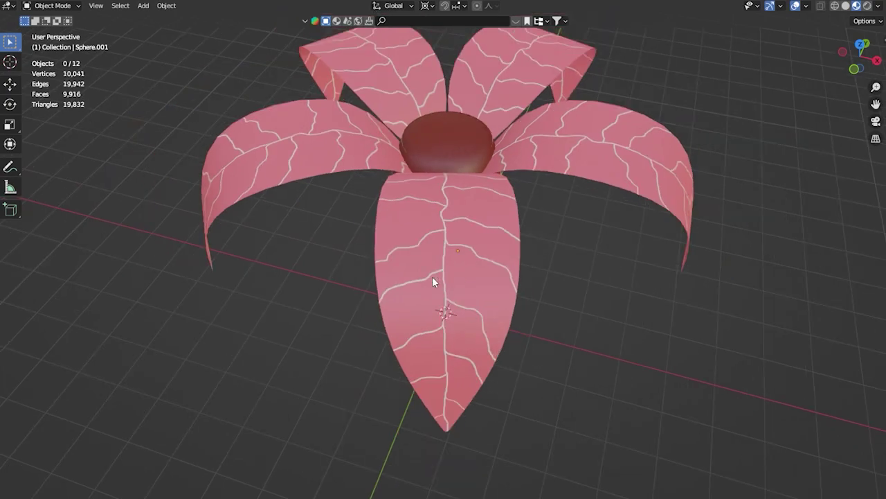
middle_click_drag(505, 355, 242, 297)
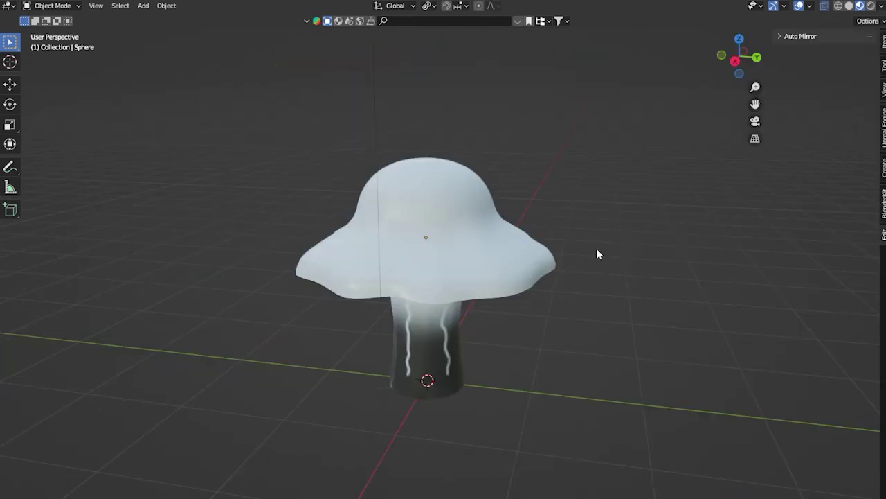
Inspect the pale mushroom with the wavy cap and dark glowing-veined stem from several sides
middle_click_drag(600, 251, 630, 346)
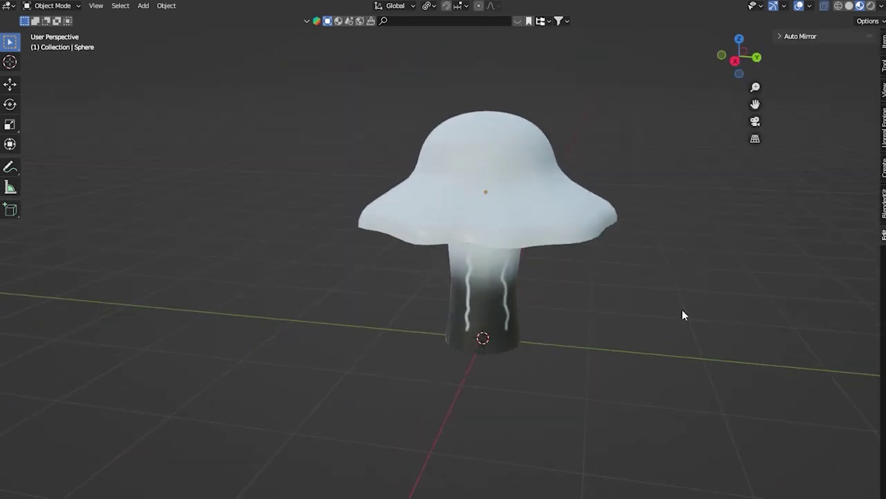
middle_click_drag(683, 313, 553, 340)
middle_click_drag(689, 317, 651, 267)
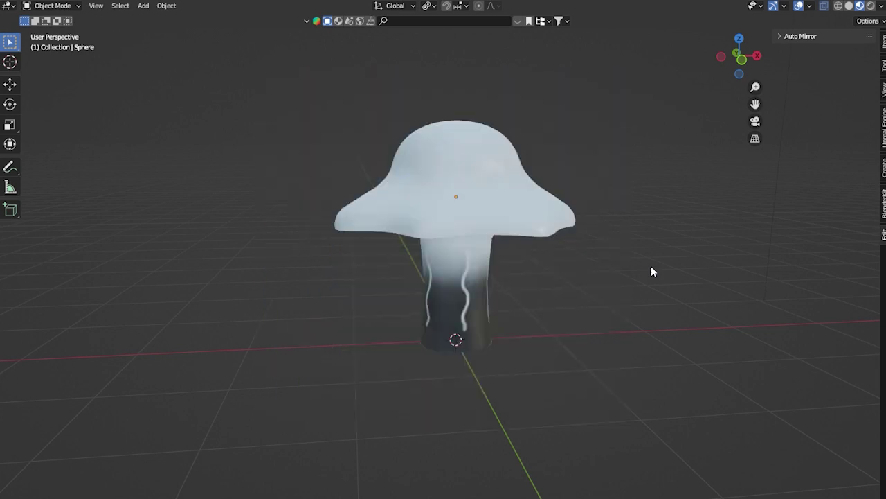
Examine the pale mushroom's dark-spotted cap underside and stem base from below, and view the model from its remaining sides
middle_click_drag(558, 105, 294, 208)
middle_click_drag(503, 163, 504, 272)
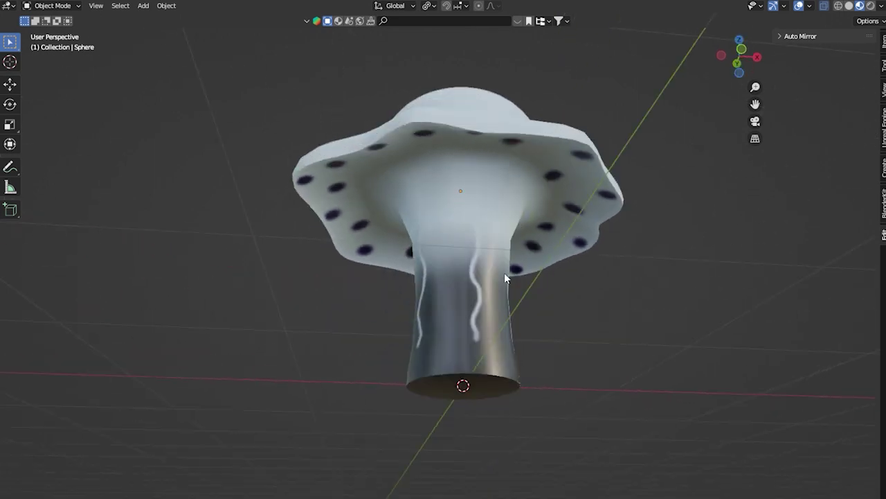
middle_click_drag(459, 135, 604, 253)
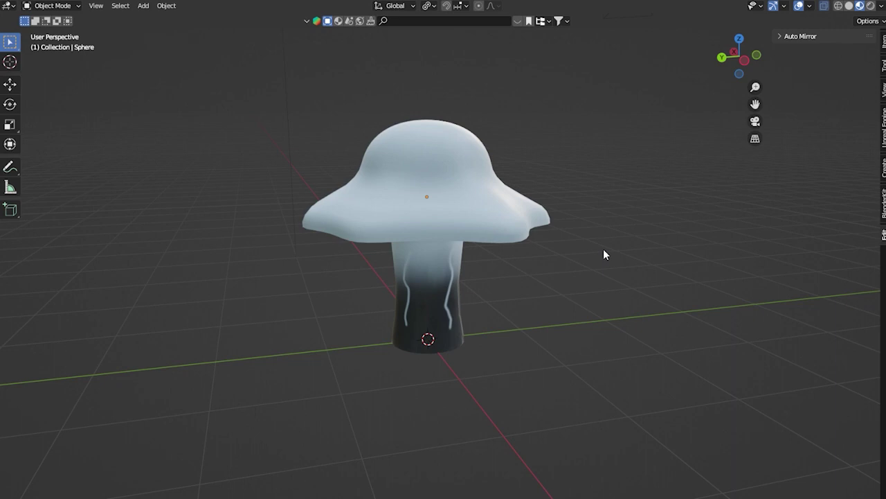
middle_click_drag(510, 230, 605, 228)
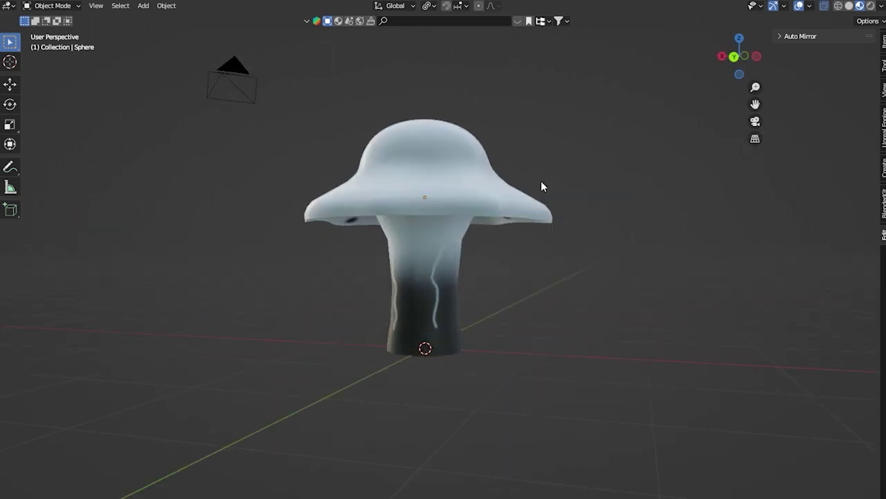
middle_click_drag(512, 332, 345, 226)
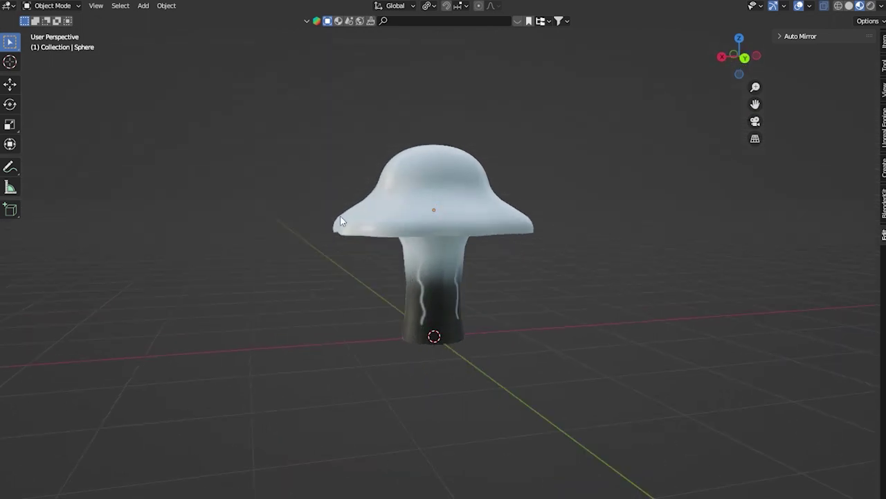
left_click_drag(341, 115, 347, 266)
left_click(302, 162)
middle_click_drag(298, 158, 345, 214)
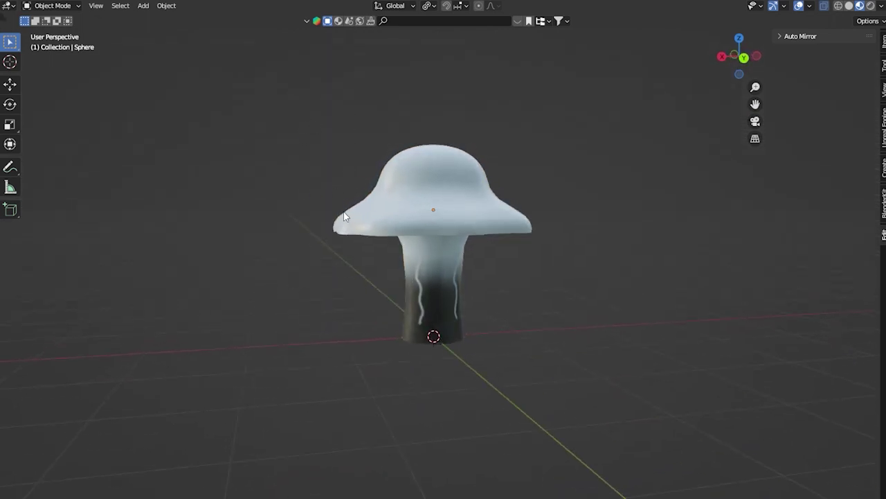
middle_click_drag(352, 224, 628, 303)
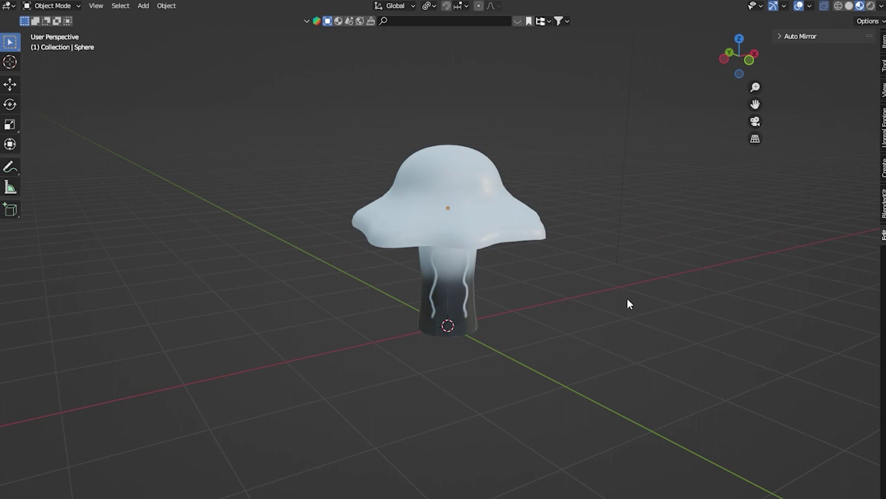
middle_click_drag(628, 303, 381, 281)
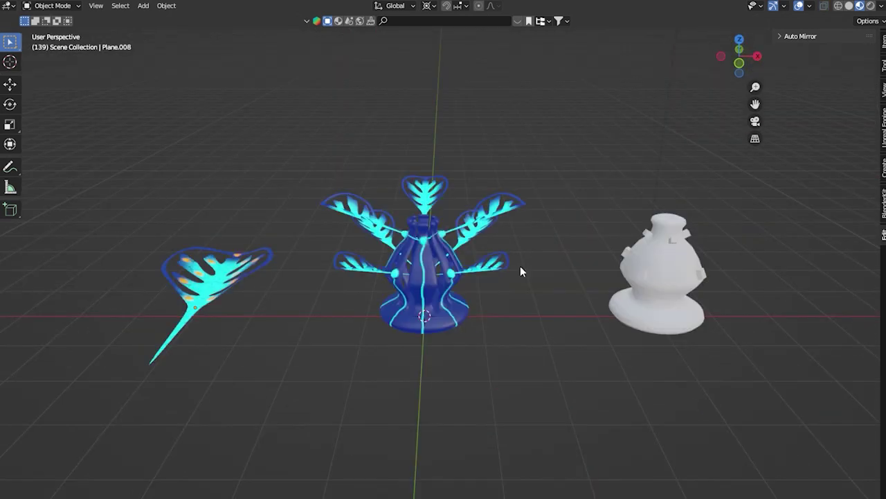
Inspect the detached cyan leaf with orange spots beside the blue vase-shaped plant, including its cracked texture up close
middle_click_drag(520, 265, 593, 234)
middle_click_drag(620, 324, 601, 273)
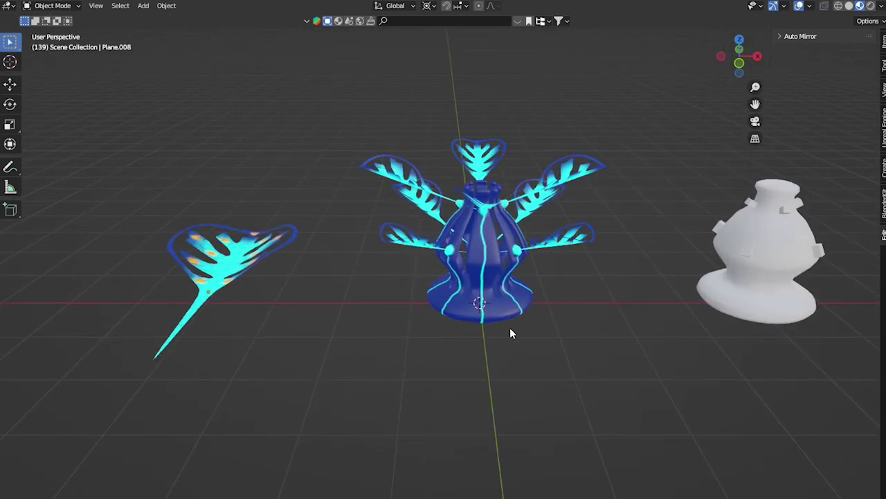
middle_click_drag(295, 291, 450, 315)
key("KP_Decimal")
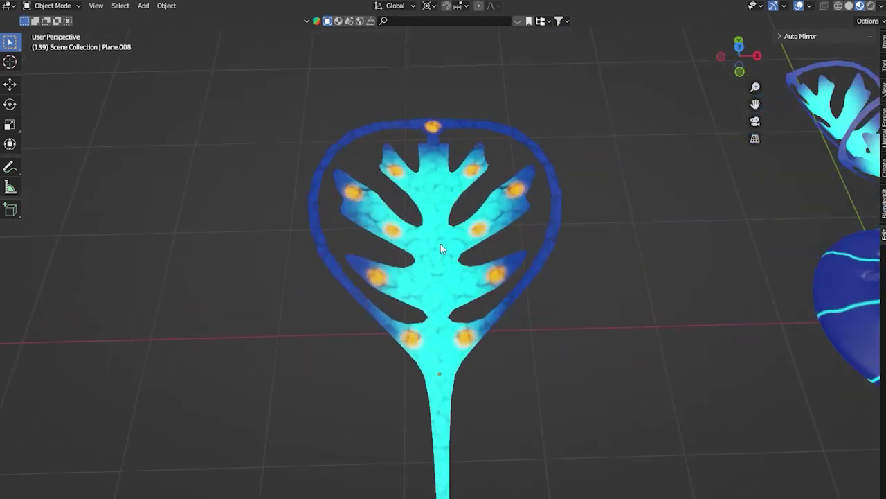
scroll(460, 252, "up", 1)
scroll(453, 286, "up", 3)
scroll(427, 266, "down", 3)
scroll(424, 258, "up", 3)
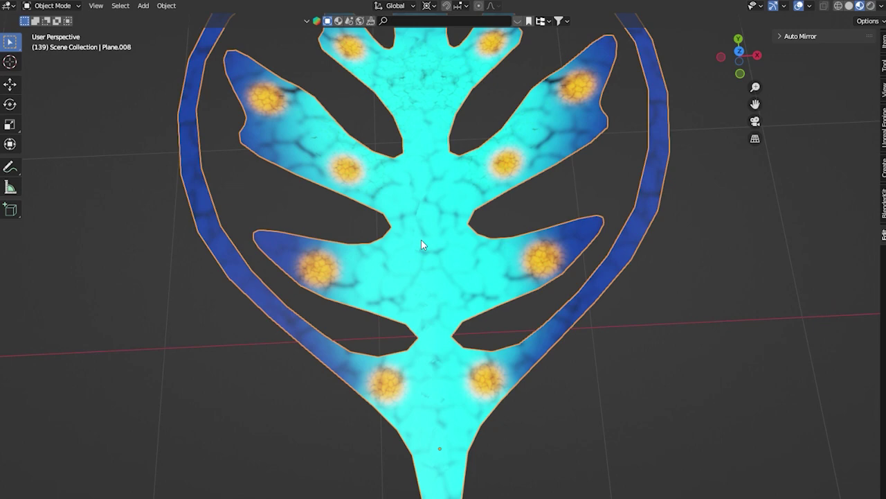
Open the orange-spotted leaf in Texture Paint mode and return it to Object Mode
left_click(52, 6)
left_click(52, 83)
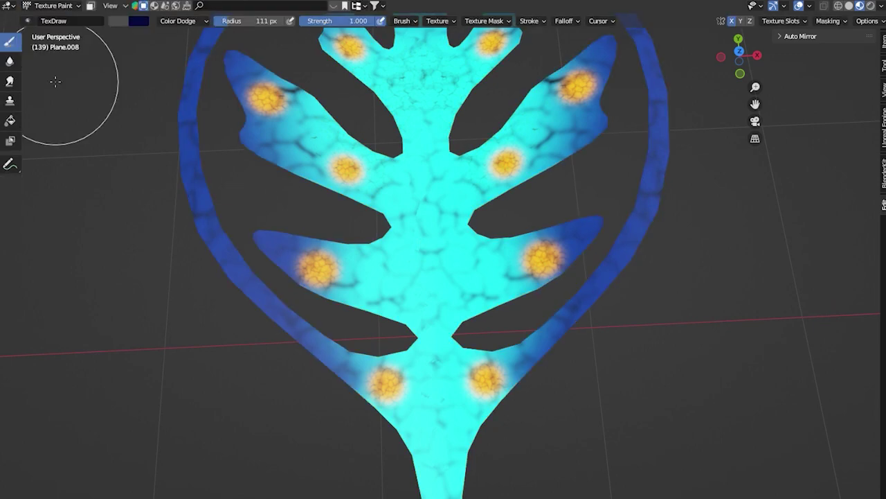
left_click(52, 6)
left_click(41, 18)
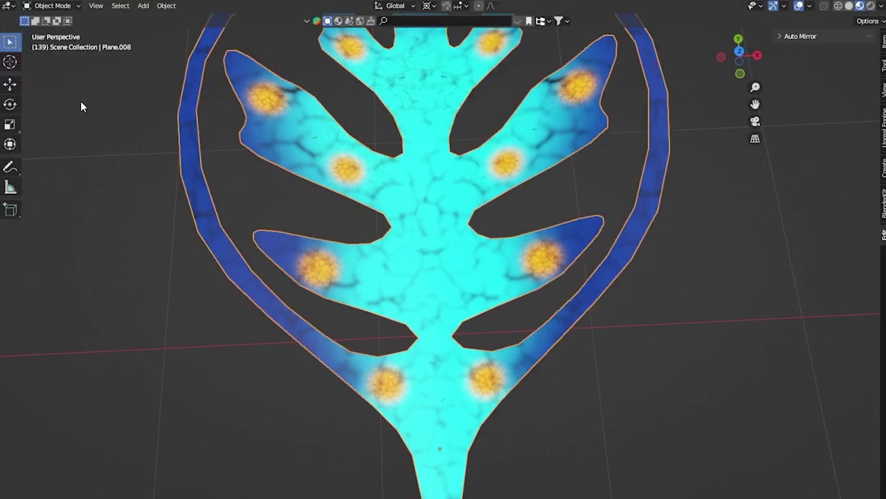
Examine the blue vase-shaped plant together with its detached leaf and untextured white base from all around and above
scroll(435, 280, "down", 6)
scroll(488, 266, "up", 4)
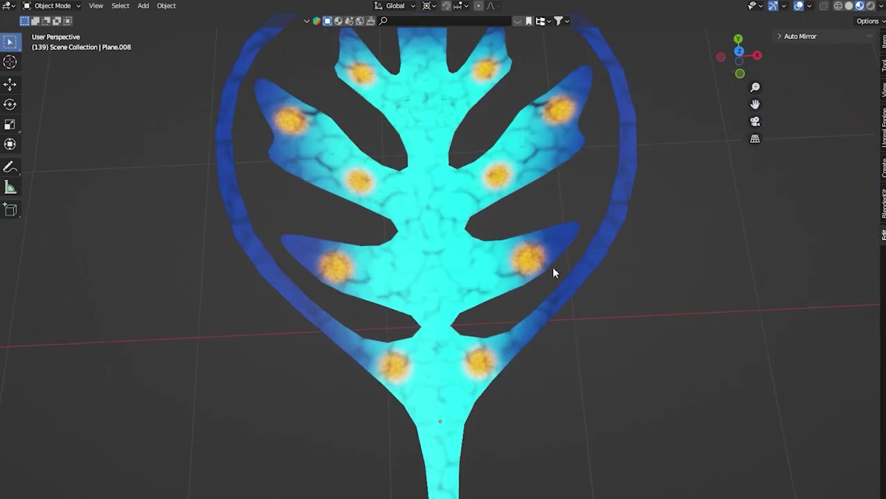
scroll(538, 268, "down", 6)
middle_click_drag(585, 279, 217, 237, "shift")
middle_click_drag(613, 173, 592, 264)
scroll(439, 255, "down", 3)
scroll(455, 310, "up", 4)
scroll(592, 263, "down", 5)
middle_click_drag(536, 321, 791, 346)
scroll(590, 368, "up", 4)
scroll(643, 340, "down", 4)
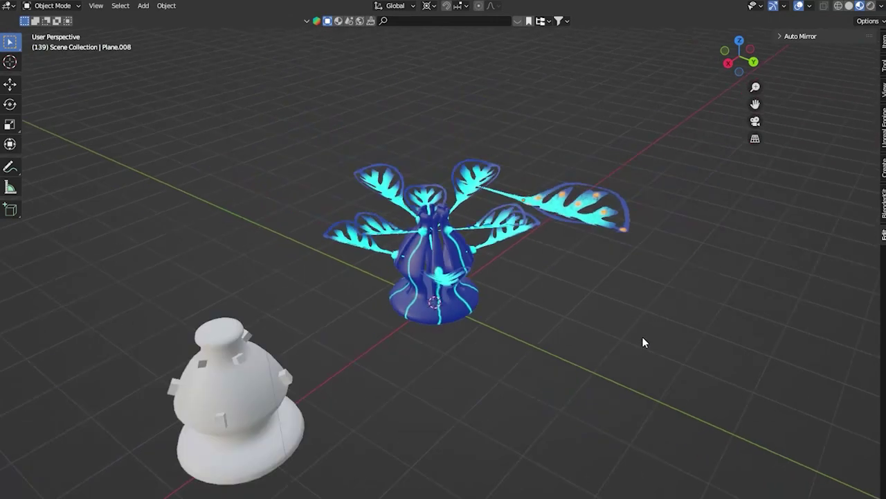
middle_click_drag(621, 328, 783, 322)
scroll(783, 323, "up", 2)
middle_click_drag(491, 355, 533, 416)
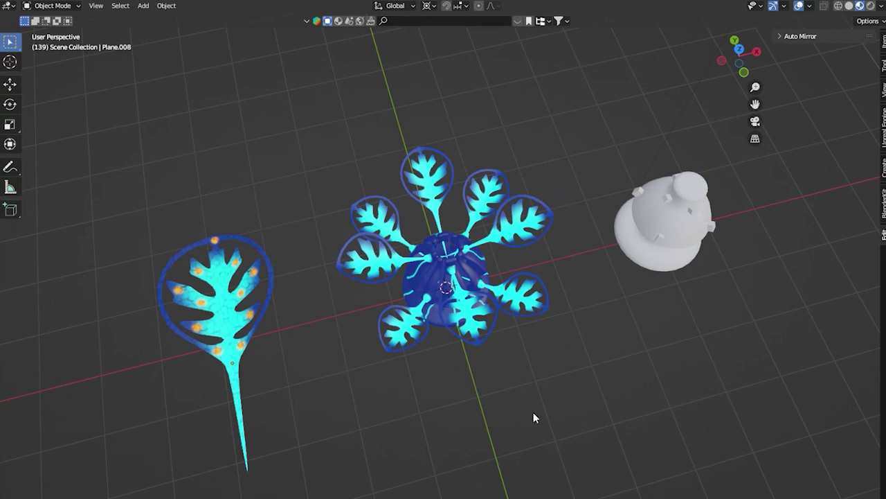
Inspect the blue plant's attached leaves, selecting one upper leaf, and its ribbed body with glowing cyan veins up close
middle_click_drag(392, 467, 449, 352)
scroll(450, 353, "up", 5)
left_click(632, 210)
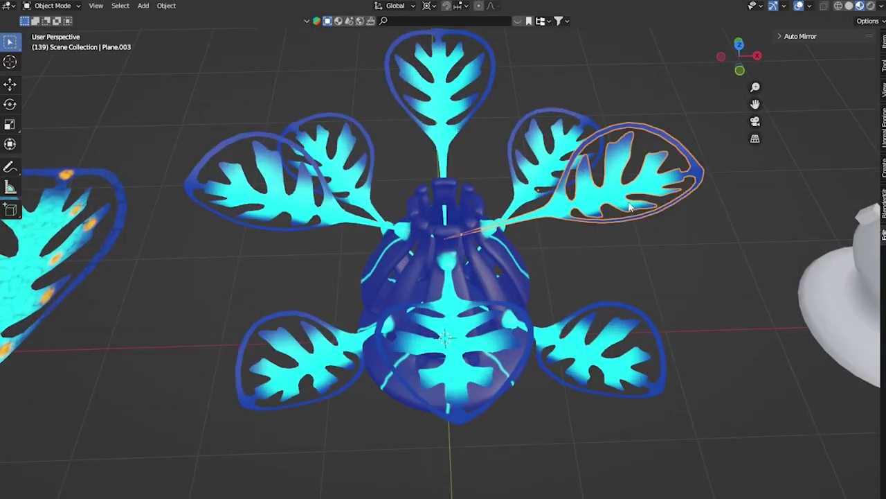
middle_click_drag(671, 349, 659, 242)
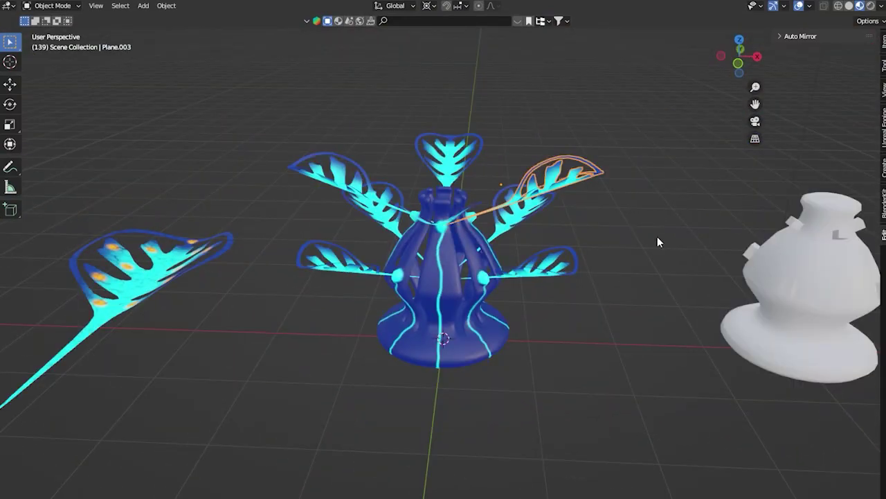
left_click(651, 326)
middle_click_drag(651, 330, 466, 327)
scroll(461, 279, "up", 5)
middle_click_drag(461, 279, 481, 186)
scroll(466, 248, "down", 2)
middle_click_drag(466, 248, 516, 279)
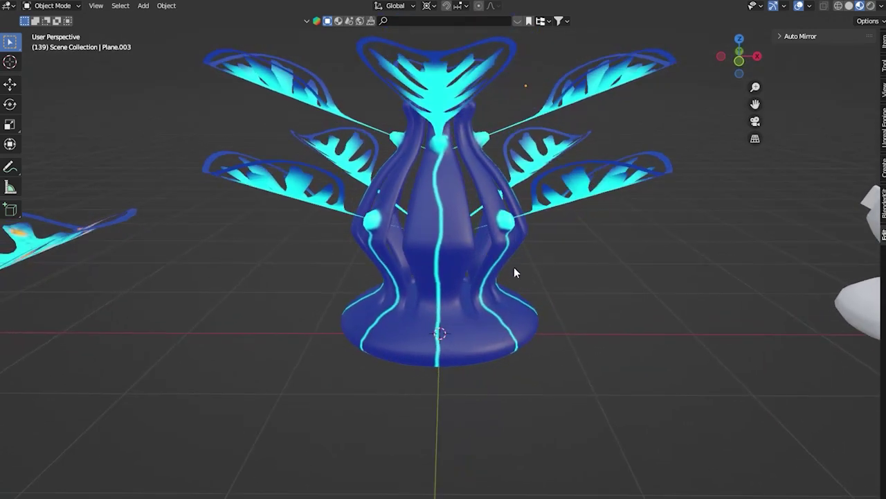
middle_click_drag(433, 162, 455, 169)
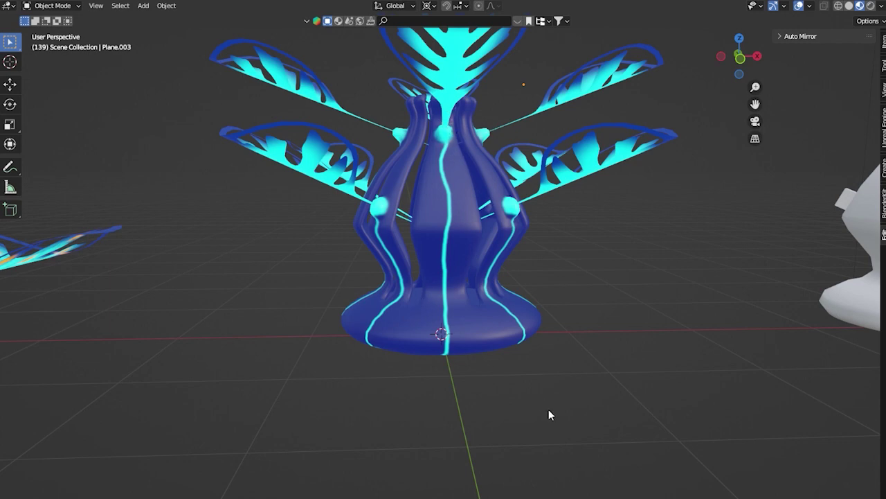
scroll(544, 283, "down", 6)
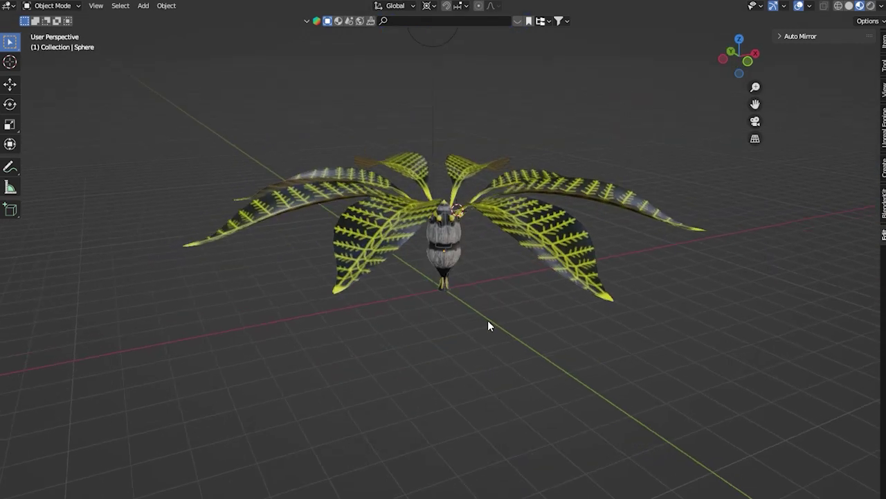
Examine the plant with dark yellow-veined leaves from the front, the side and above
middle_click_drag(488, 319, 445, 297)
scroll(443, 317, "up", 5)
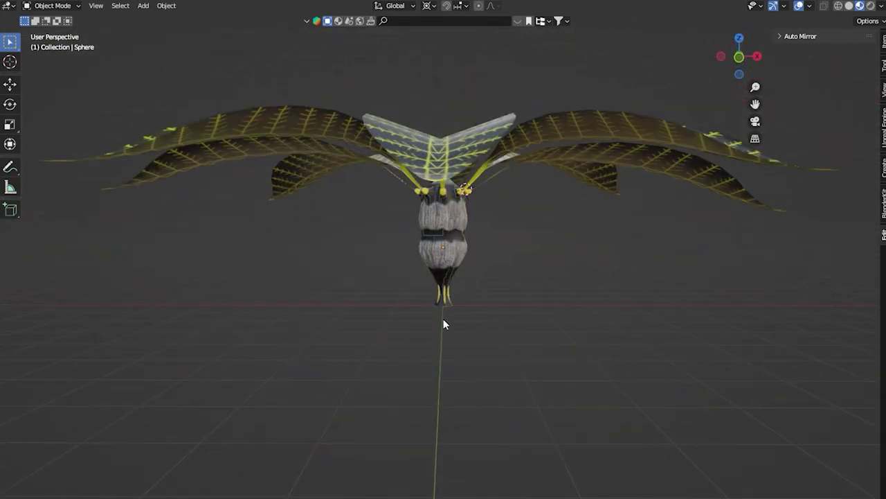
middle_click_drag(450, 319, 422, 321)
scroll(520, 263, "up", 5)
scroll(499, 227, "down", 4)
scroll(450, 298, "down", 5)
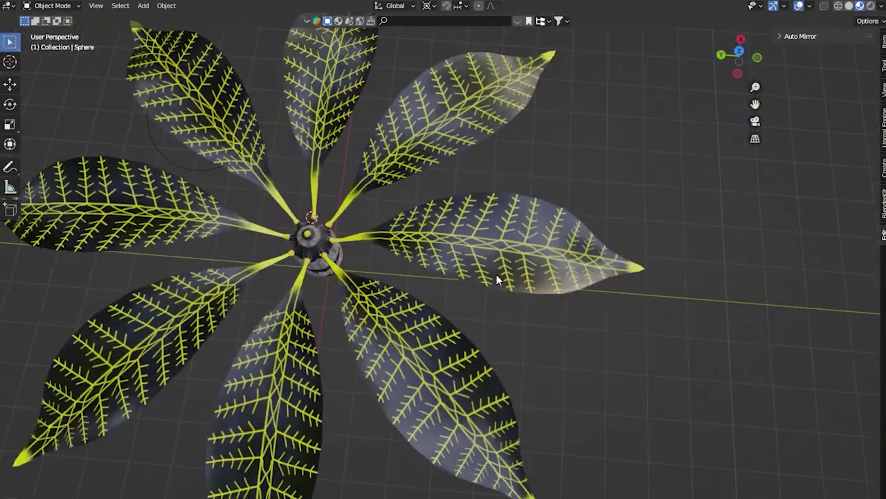
middle_click_drag(507, 273, 491, 308)
scroll(526, 301, "up", 3)
scroll(554, 295, "down", 4)
Inspect the yellow-veined plant's grey banded trunk up close, including its bark texture, leaf joints and narrow striped base
middle_click_drag(555, 294, 552, 251)
scroll(647, 261, "up", 5)
middle_click_drag(646, 260, 483, 271)
scroll(478, 261, "up", 5)
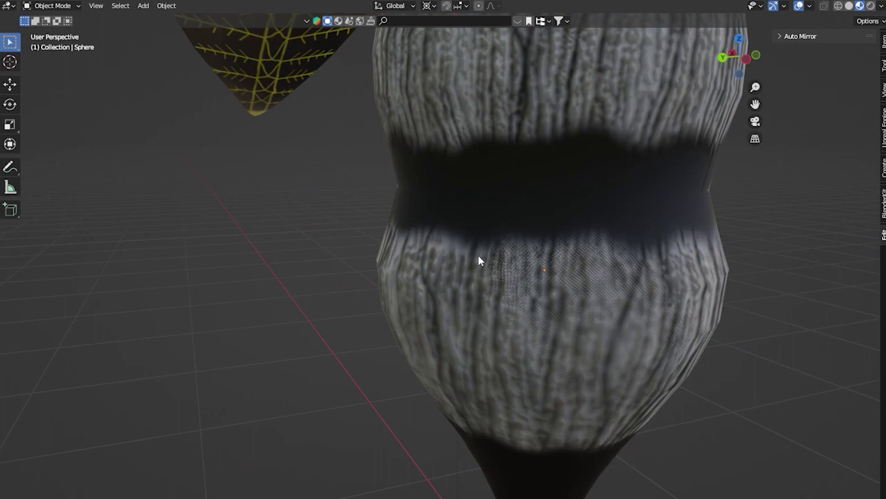
scroll(478, 255, "down", 6)
middle_click_drag(340, 227, 318, 174)
scroll(439, 272, "up", 5)
middle_click_drag(353, 296, 495, 273)
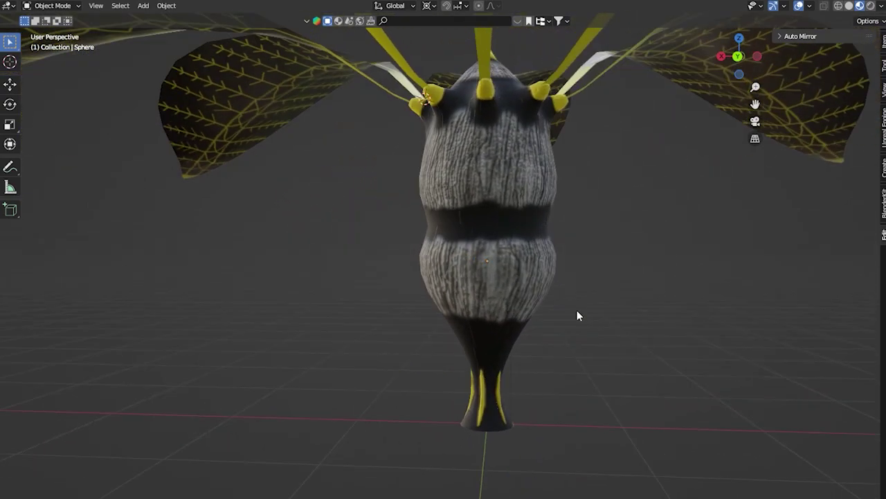
scroll(580, 317, "up", 2)
scroll(582, 322, "down", 2)
middle_click_drag(582, 323, 723, 346)
scroll(755, 312, "down", 3)
middle_click_drag(512, 293, 489, 277)
middle_click_drag(548, 277, 652, 146)
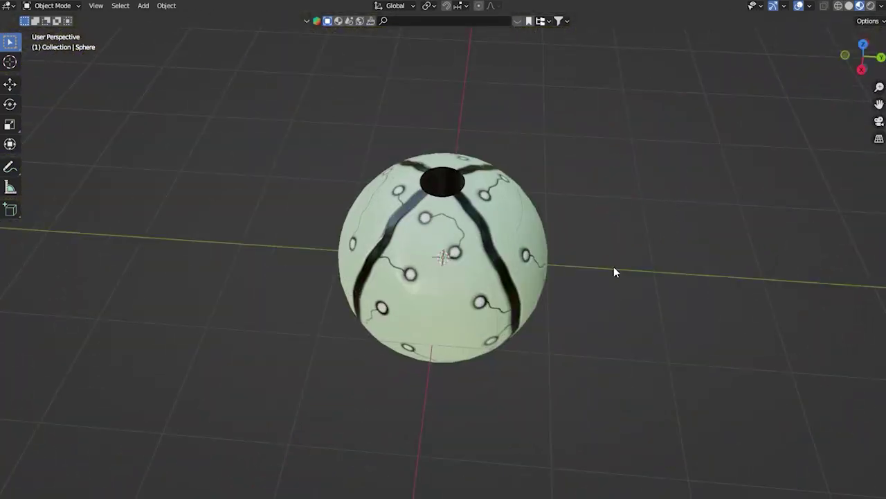
Examine the pale green sphere with black bands and line-connected spots from above and from the side
middle_click_drag(614, 272, 694, 242)
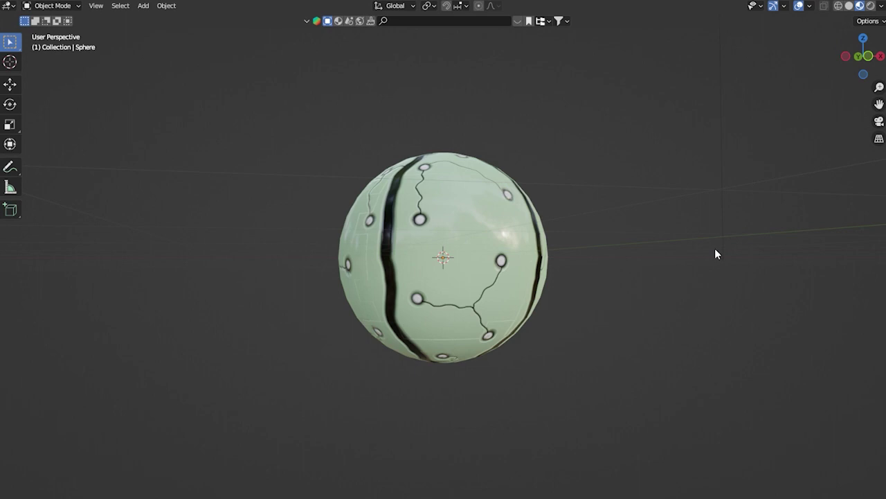
middle_click_drag(726, 158, 5, 17)
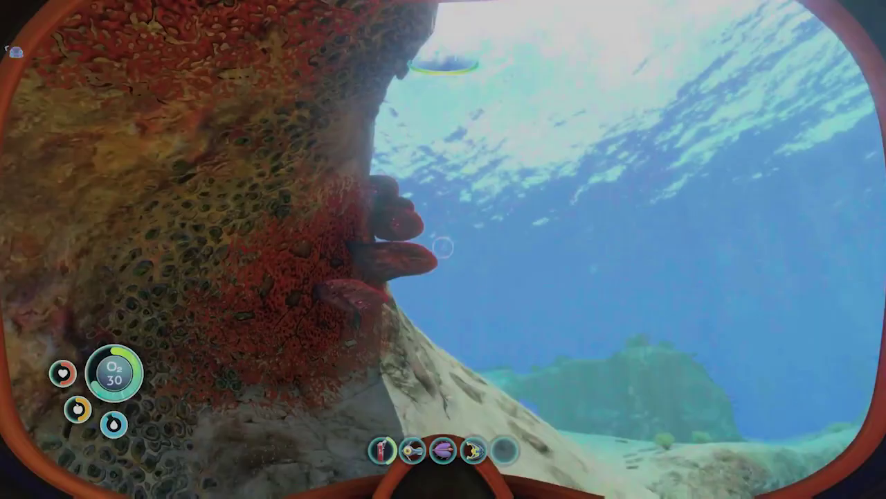